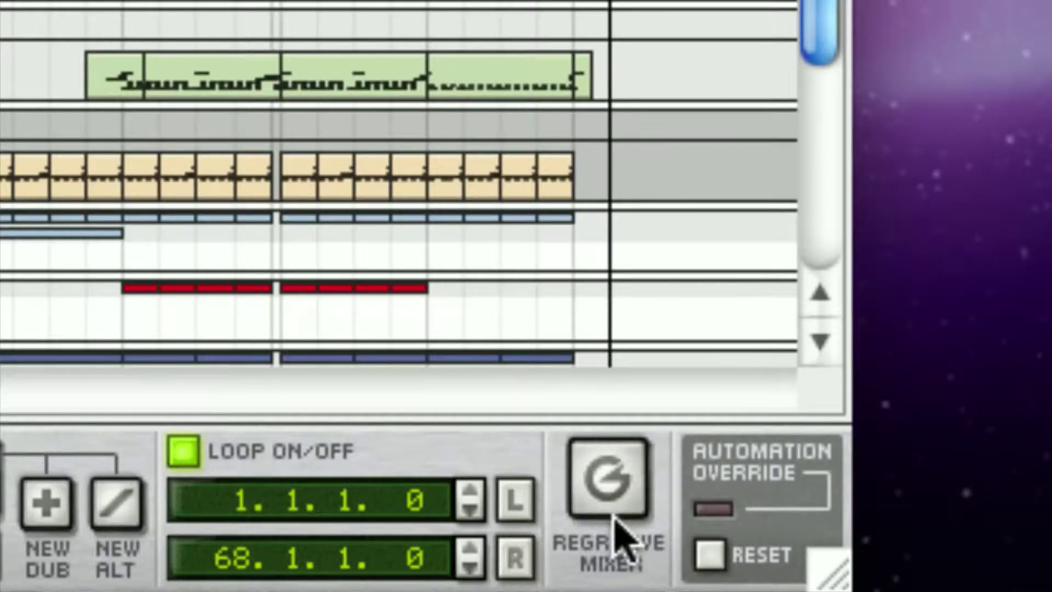
# Step: Open the ReGroove Mixer and make the Drums track receive MIDI input
pyautogui.click(609, 481)
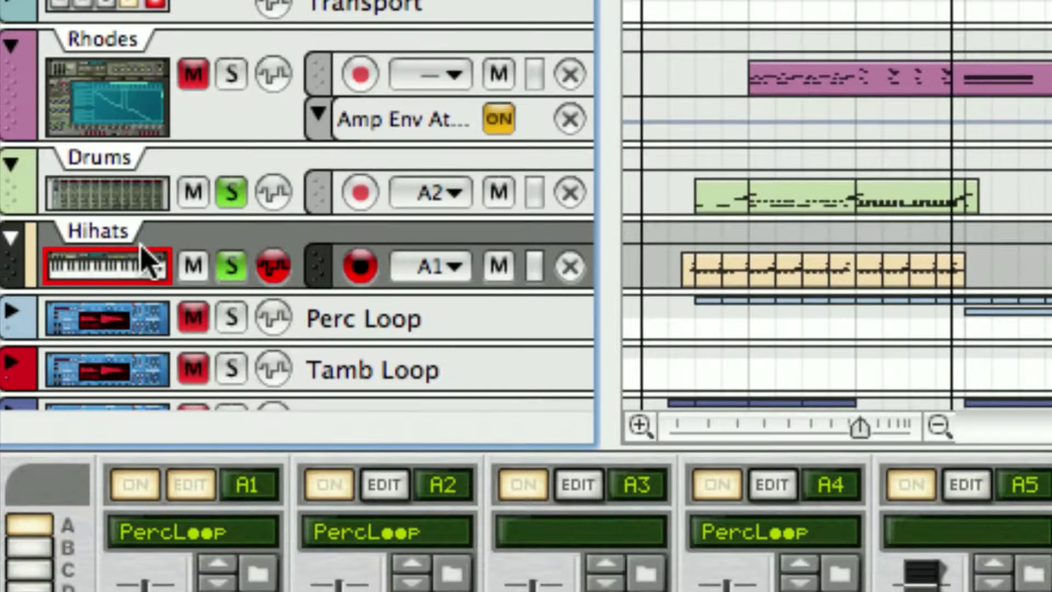
pyautogui.click(106, 192)
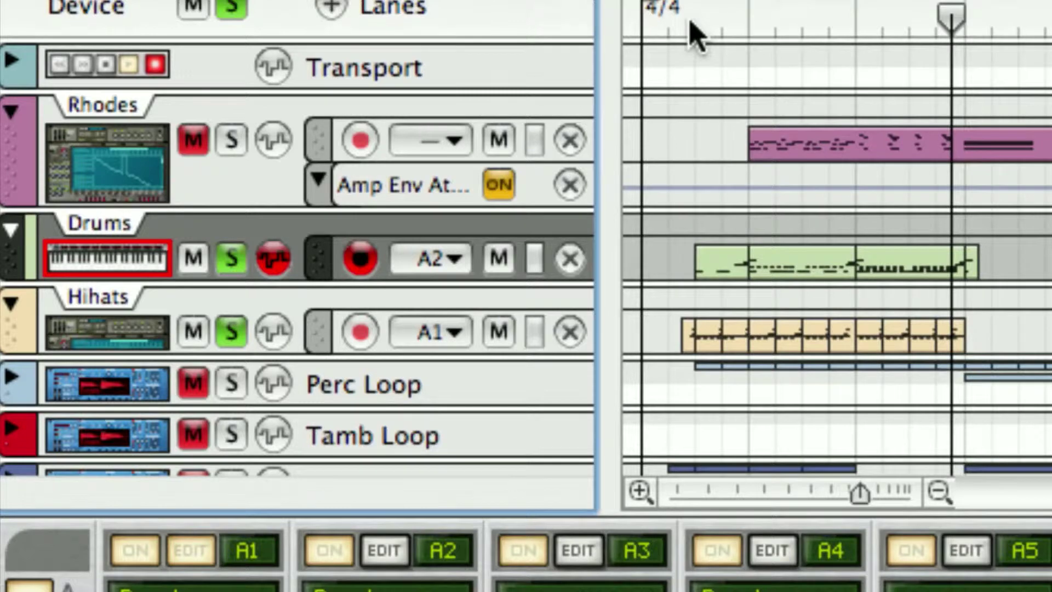
# Step: Move the song position to the Drums clip start and play the song
pyautogui.click(696, 35)
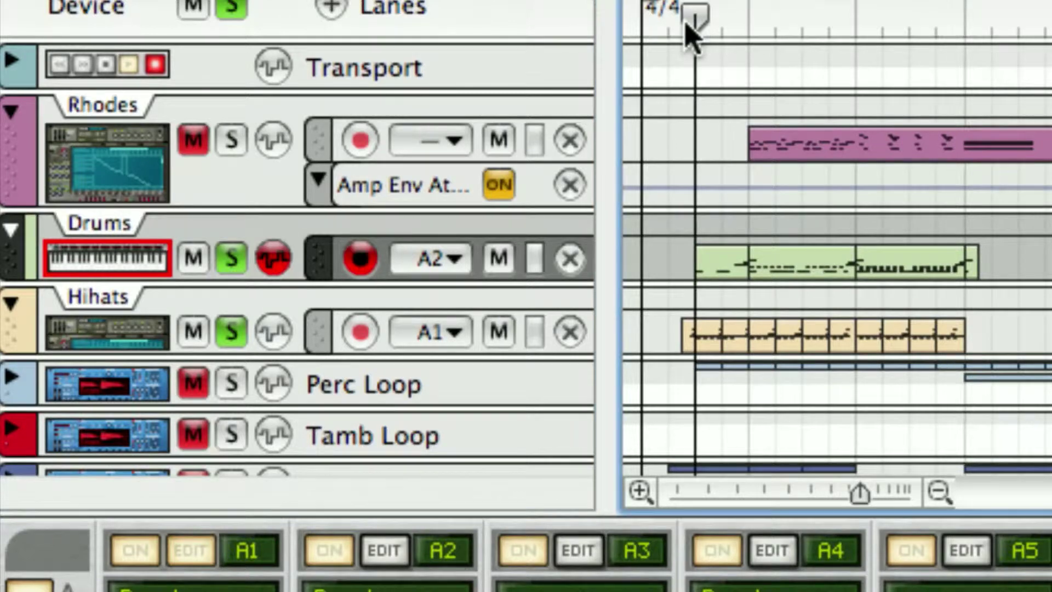
pyautogui.press('space')
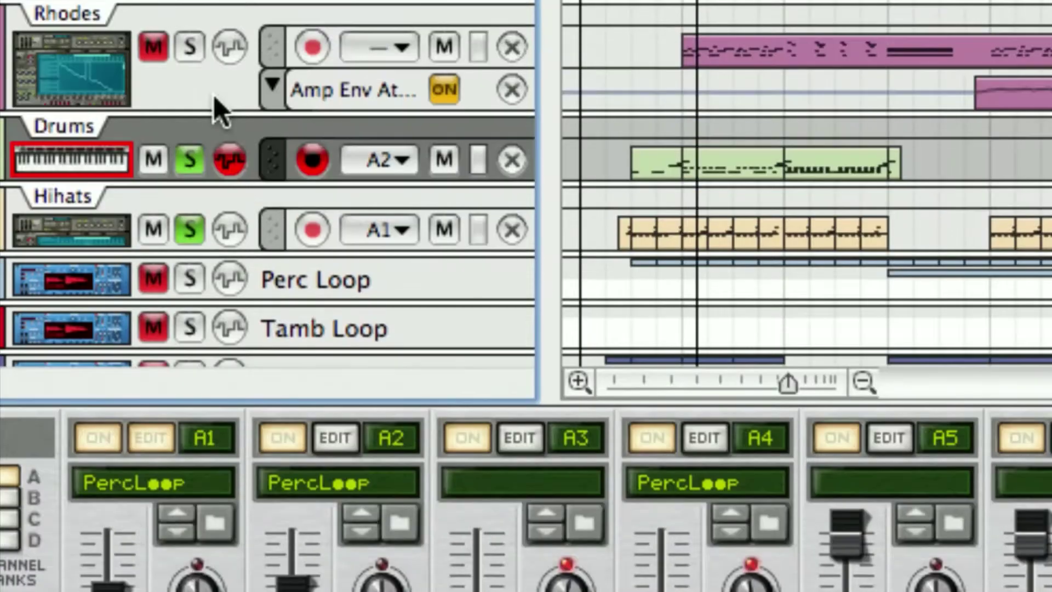
# Step: Select the Hihats track and push channel A2's groove amount up to 100%
pyautogui.click(150, 229)
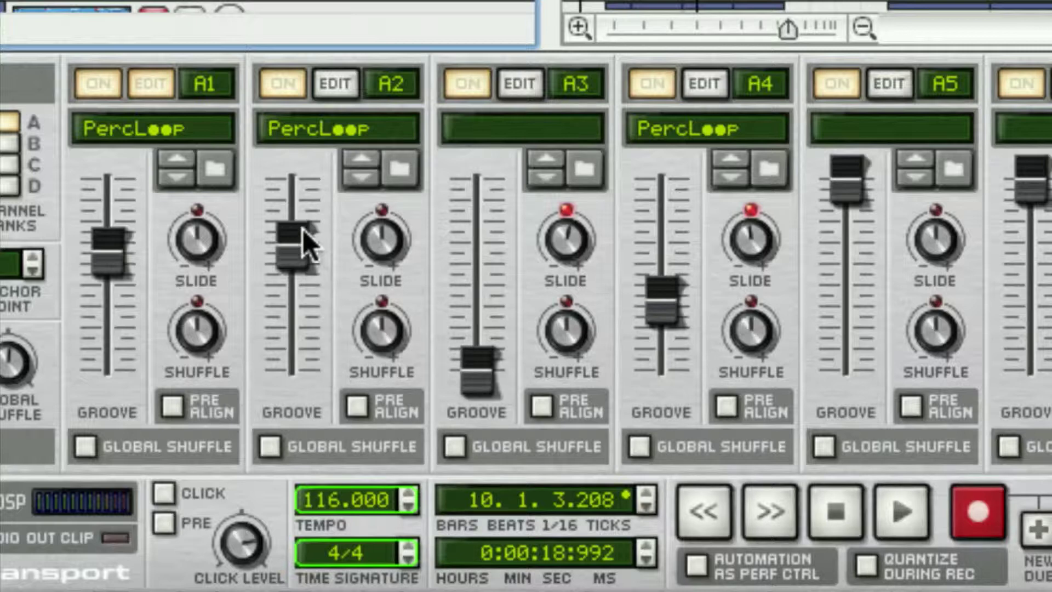
pyautogui.moveTo(293, 591)
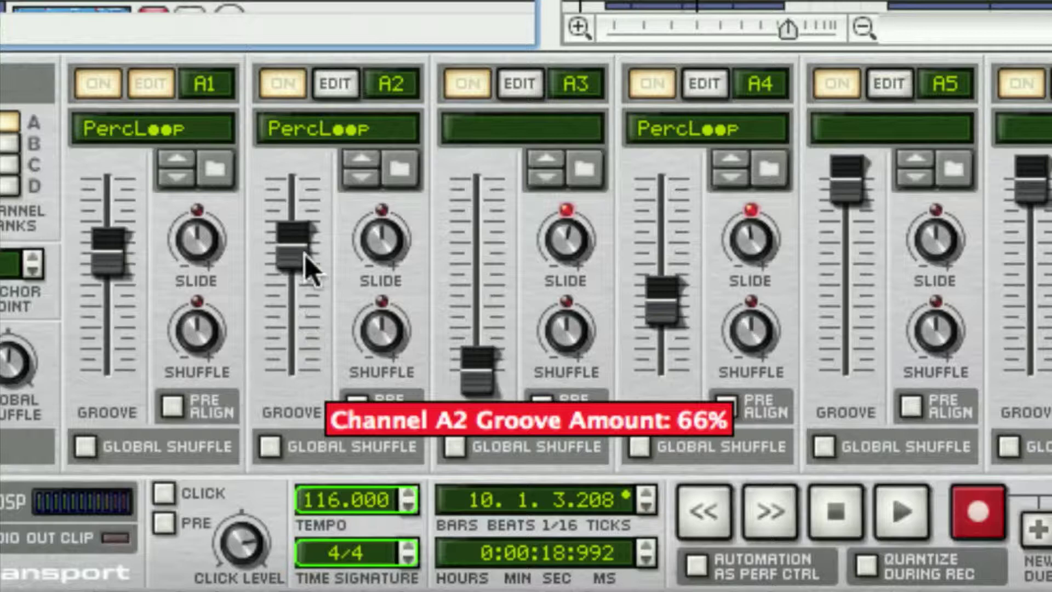
pyautogui.moveTo(296, 255); pyautogui.dragTo(298, 234)
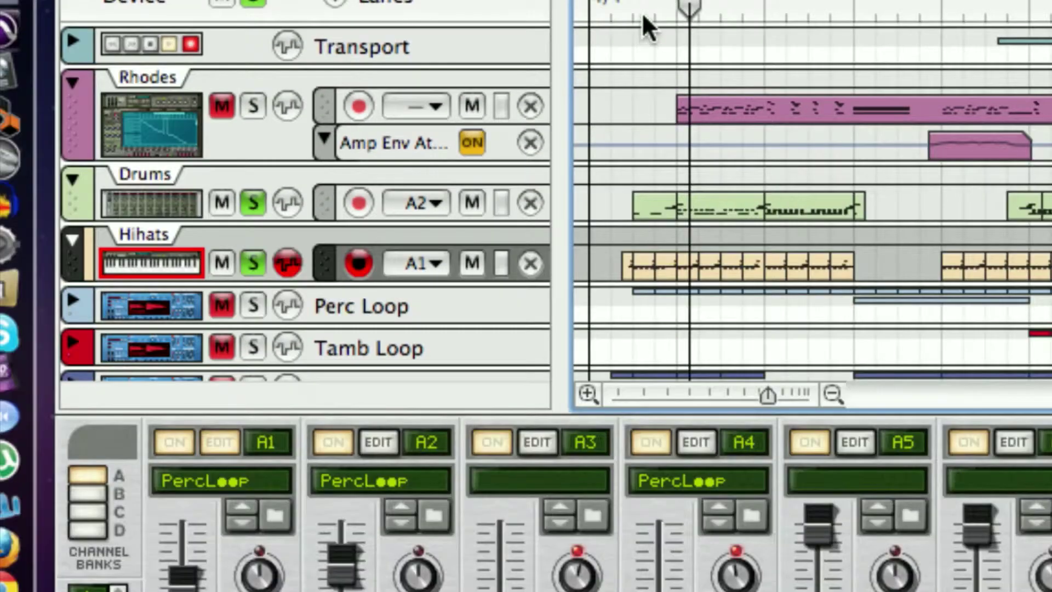
pyautogui.click(642, 13)
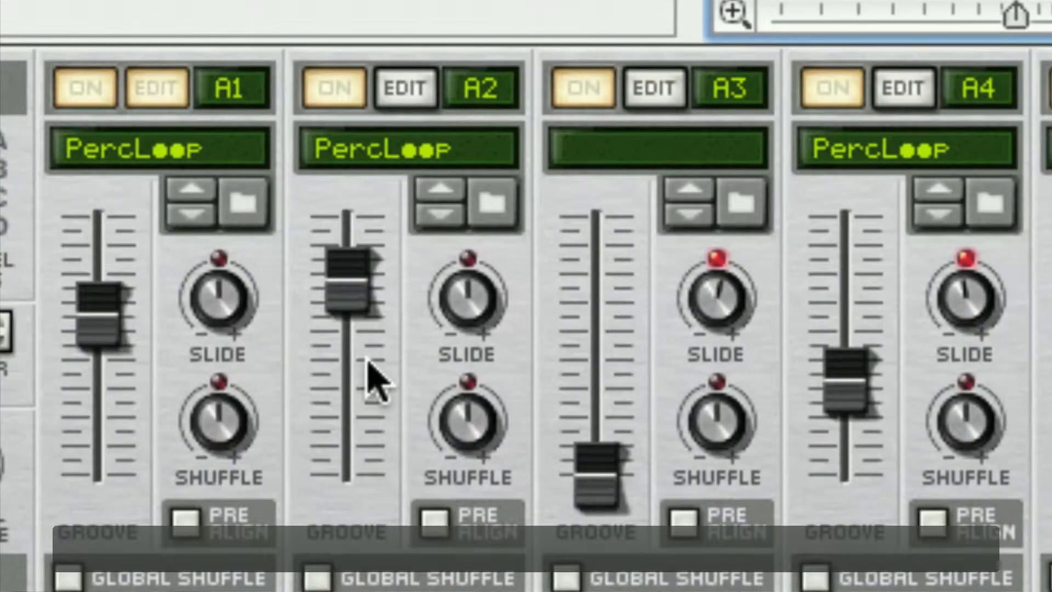
pyautogui.moveTo(349, 284); pyautogui.dragTo(352, 210)
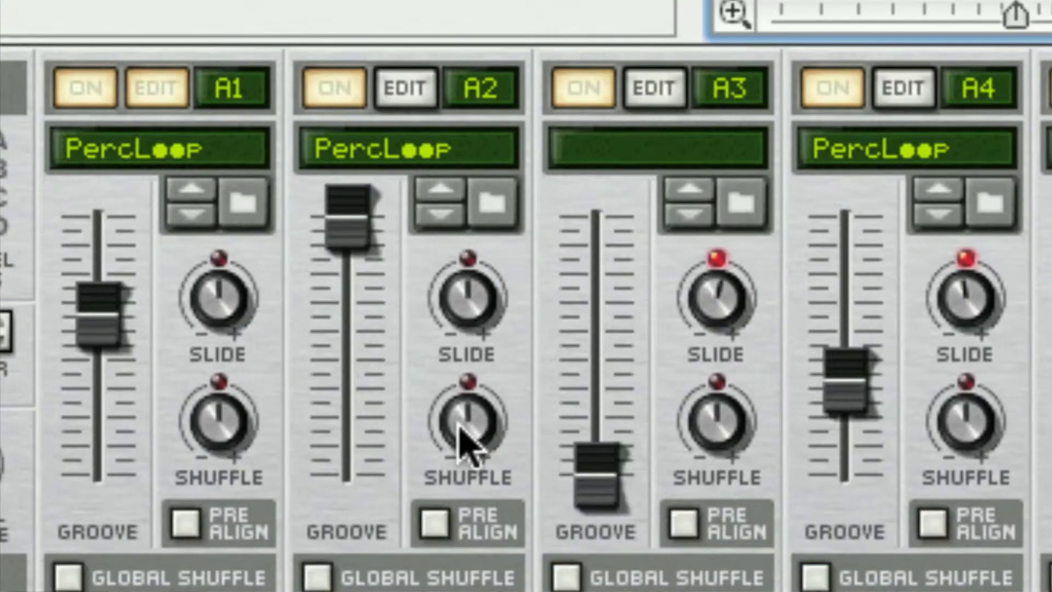
# Step: Set channel A2's shuffle to about 75% and its slide to 120 ticks
pyautogui.moveTo(469, 423)
pyautogui.mouseDown()
pyautogui.moveTo(472, 431)
pyautogui.moveTo(481, 383)
pyautogui.mouseUp()
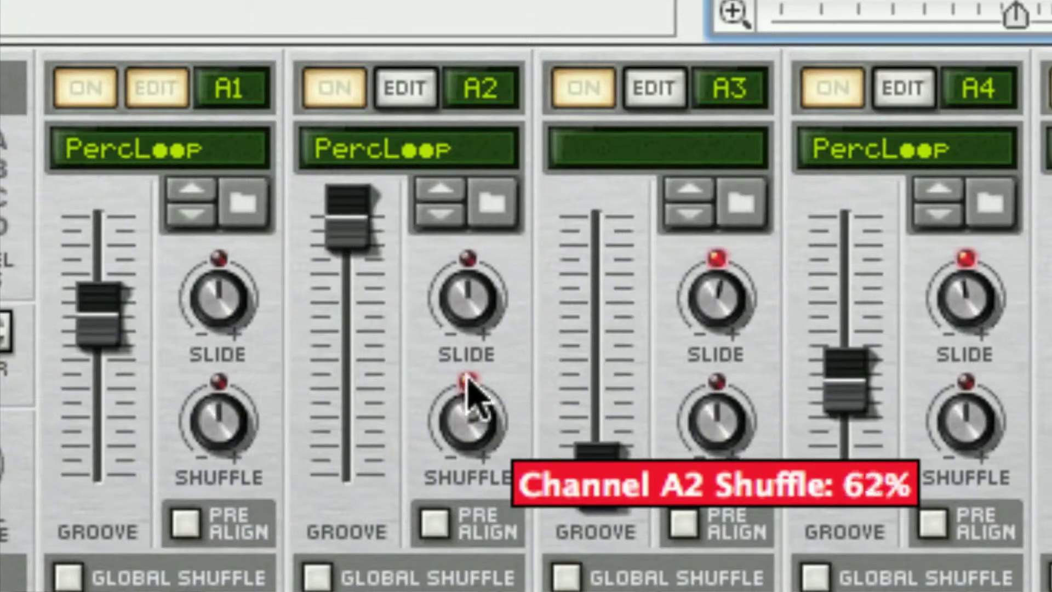
pyautogui.moveTo(481, 382); pyautogui.dragTo(486, 354)
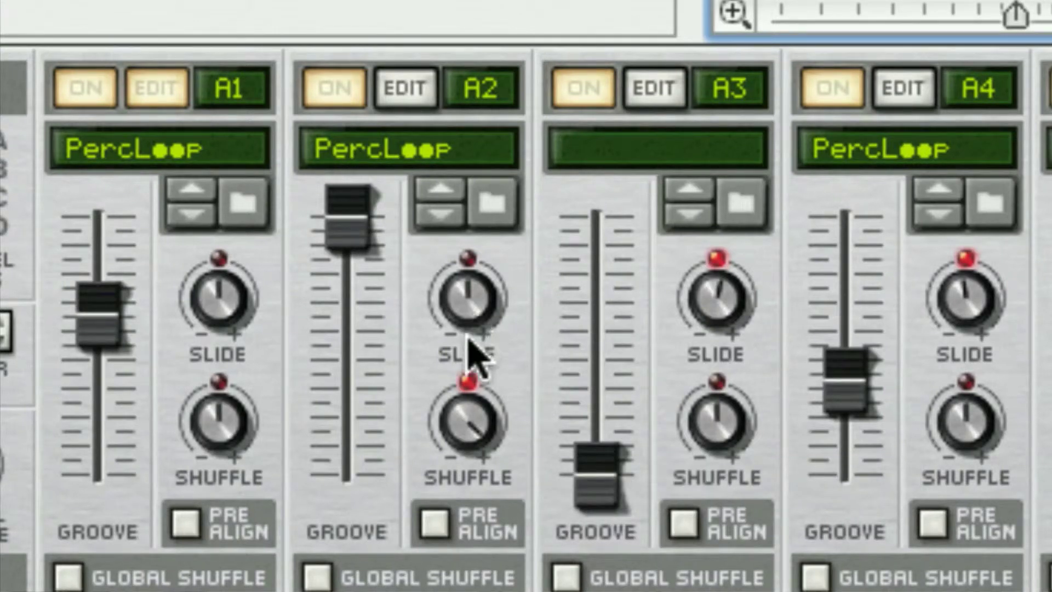
pyautogui.click(472, 300)
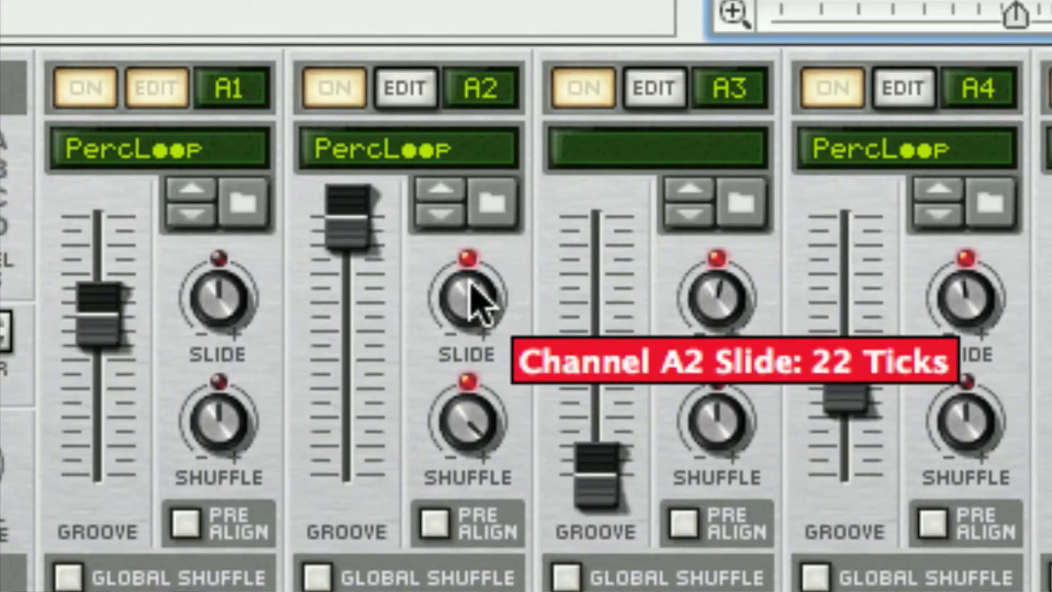
pyautogui.moveTo(472, 300); pyautogui.dragTo(480, 247)
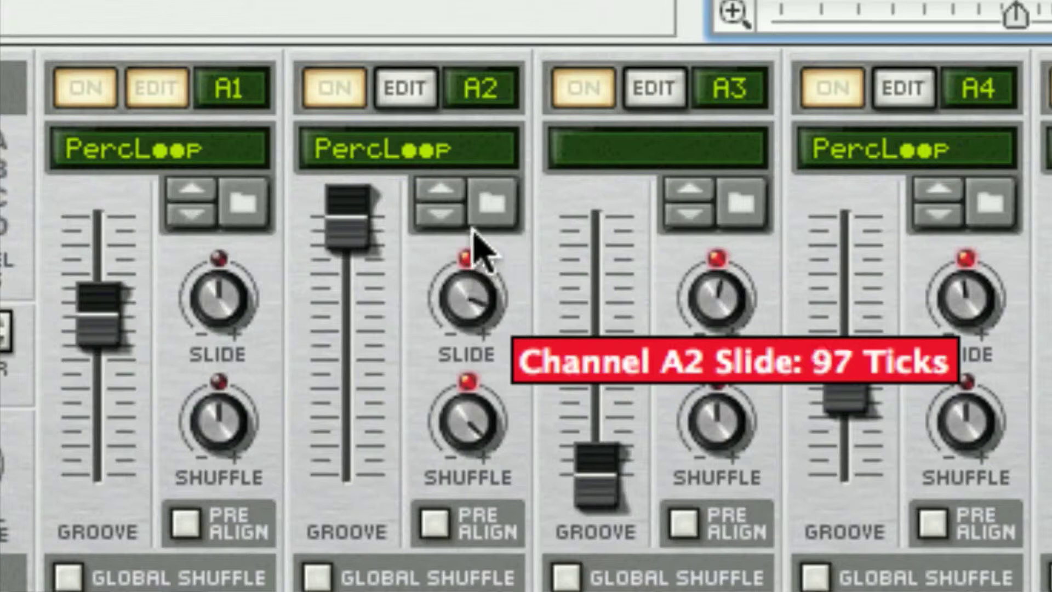
pyautogui.moveTo(481, 246); pyautogui.dragTo(484, 230)
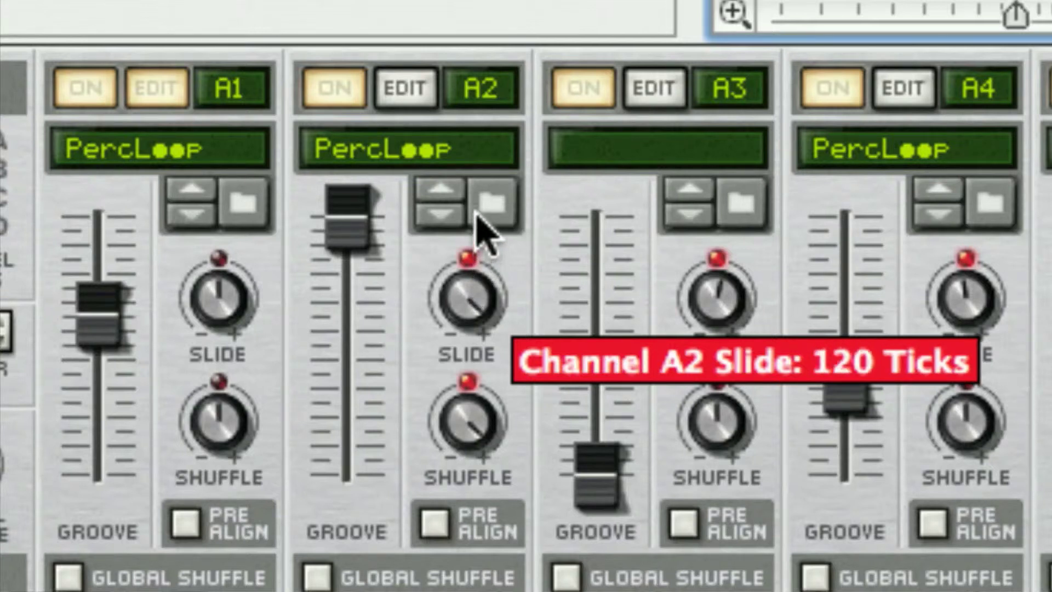